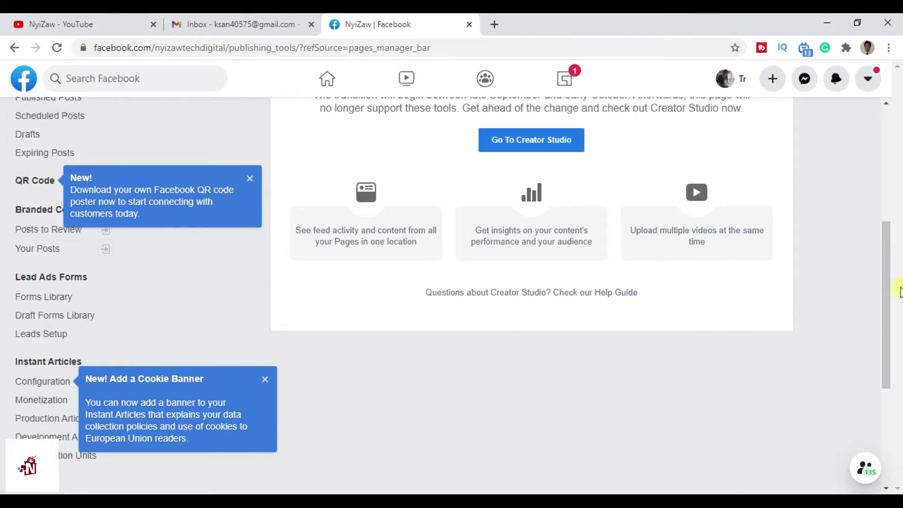
Step: Open the page's scheduled posts in Publishing Tools and start creating a new post
left_click_drag(882, 276, 887, 234)
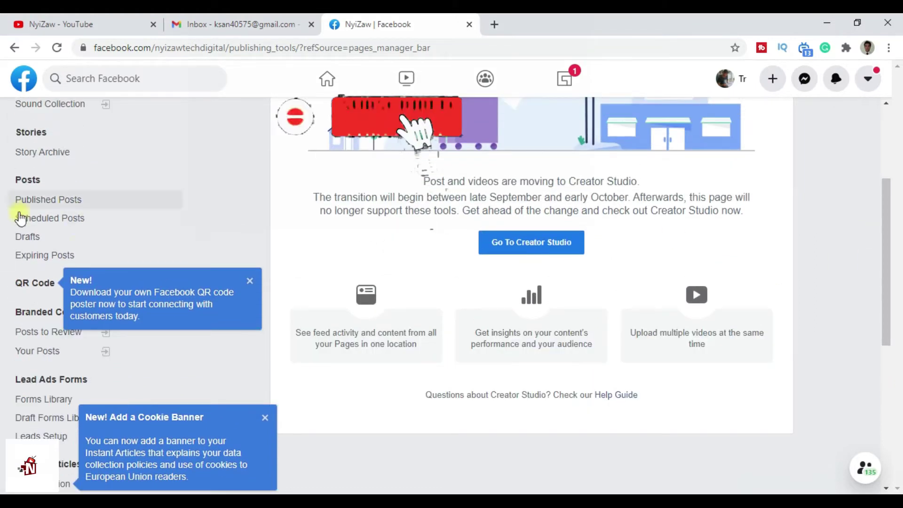
left_click(58, 219)
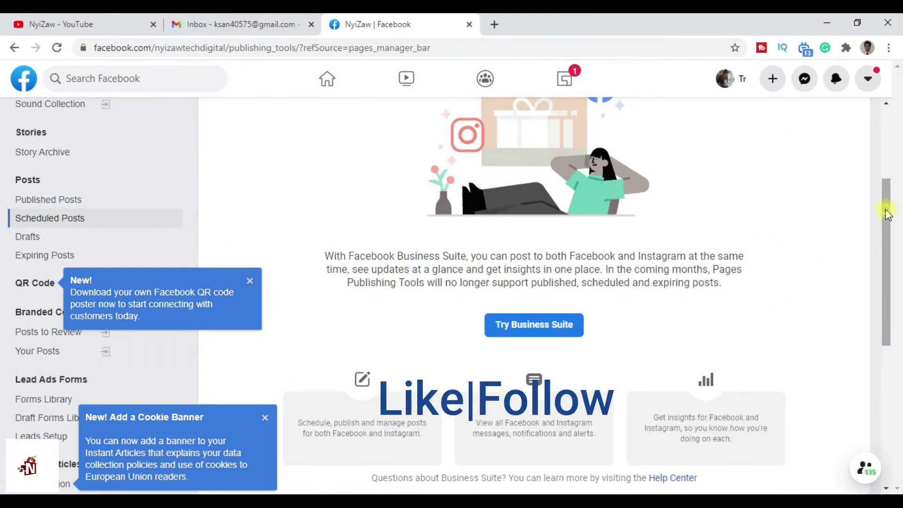
left_click_drag(896, 229, 885, 125)
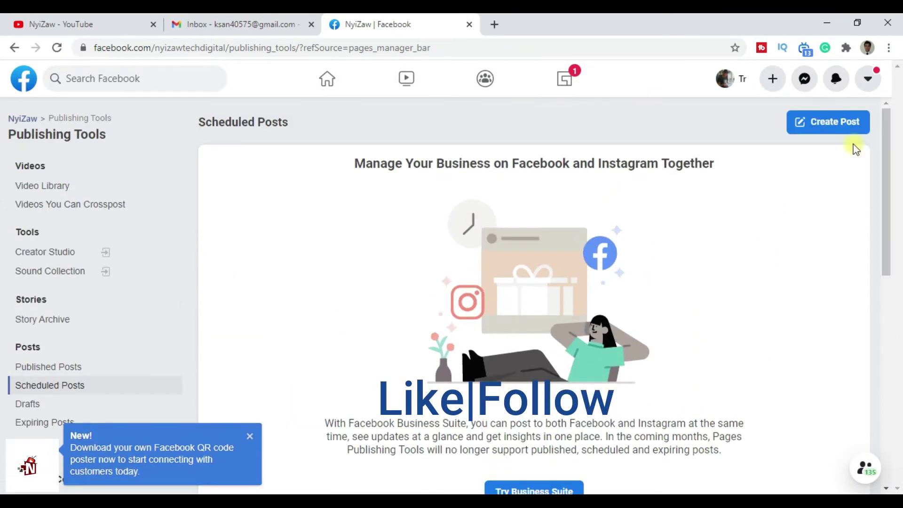
mouse_move(888, 127)
left_mouse_down()
mouse_move(887, 191)
mouse_move(881, 132)
left_mouse_up()
left_click(812, 124)
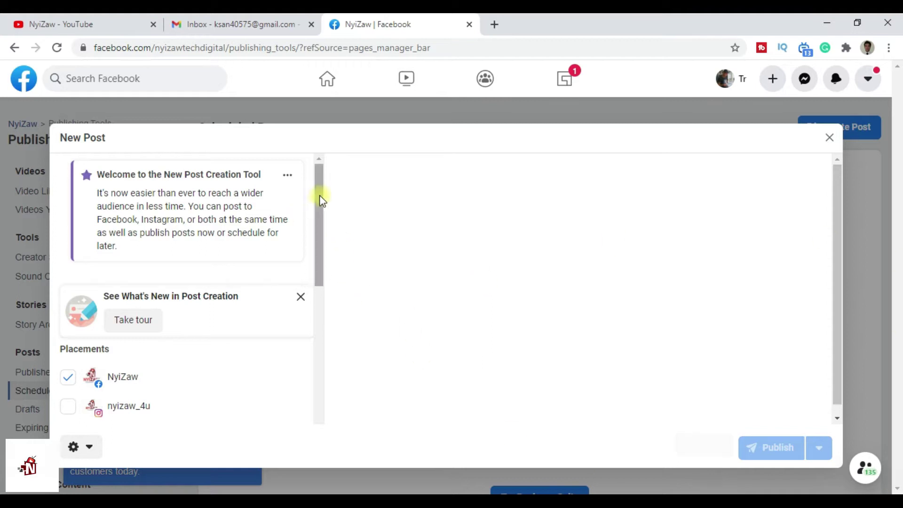
Step: Turn on the Get Messages call to action for the new post
left_click_drag(321, 209, 317, 236)
left_click(287, 218)
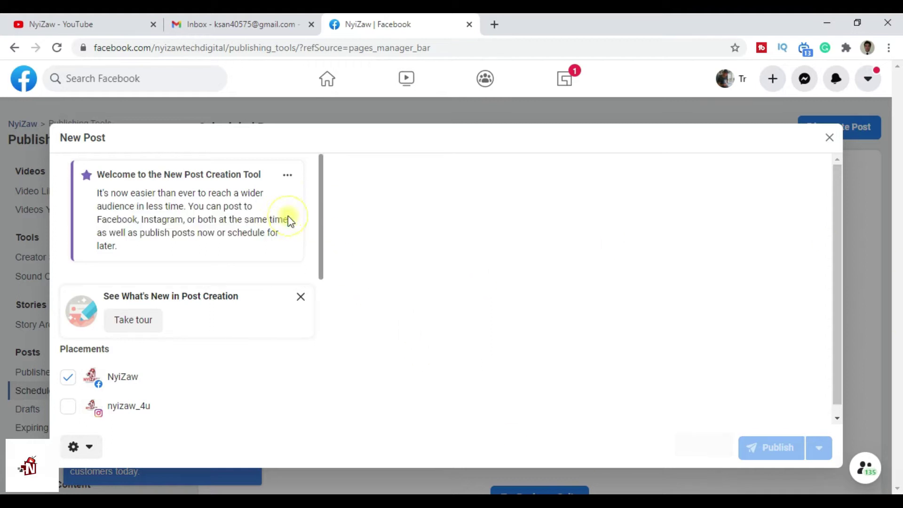
scroll(321, 218, "down", 3)
scroll(320, 265, "down", 5)
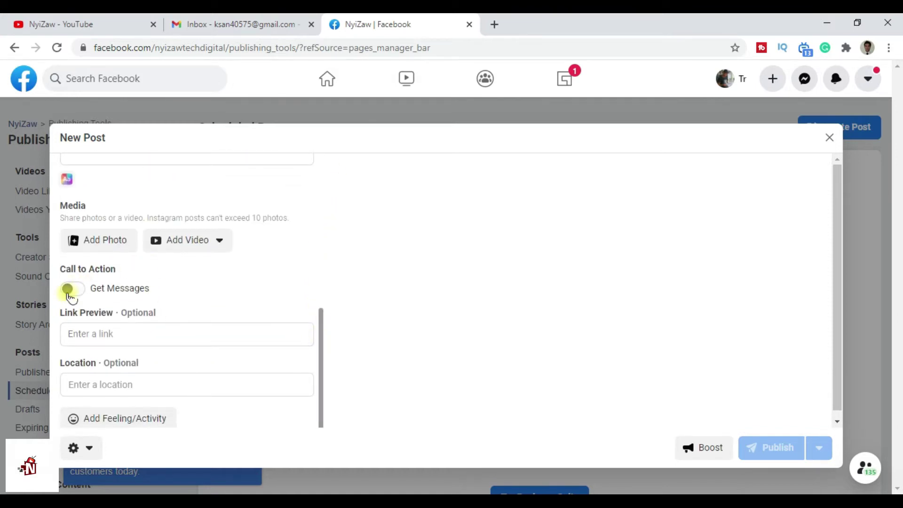
left_click(75, 288)
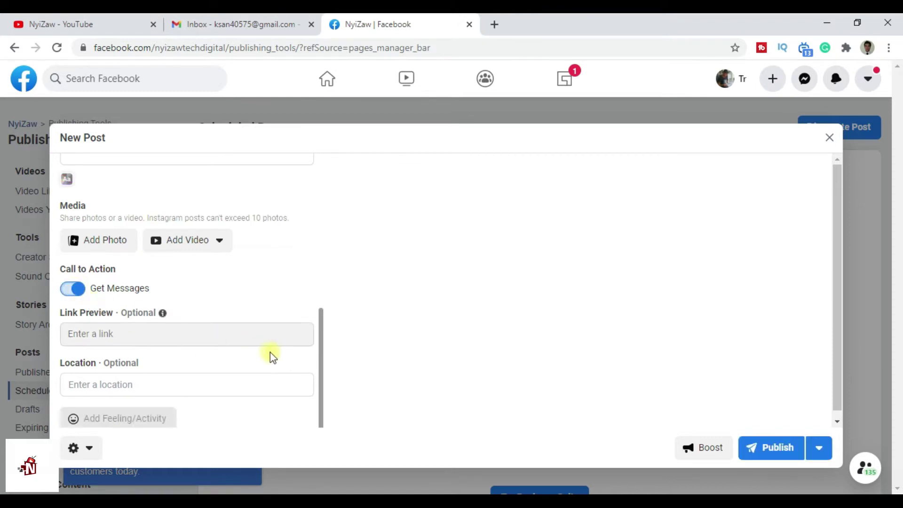
scroll(319, 353, "down", 1)
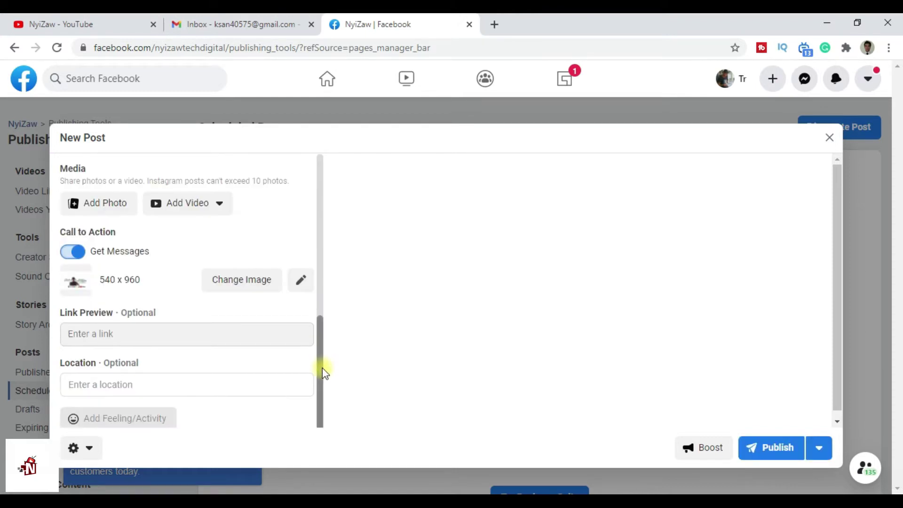
Step: Search for the location "Facebook" and set the post's location to Love Facebook in Mae Sot, Tak, Thailand
left_click(159, 381)
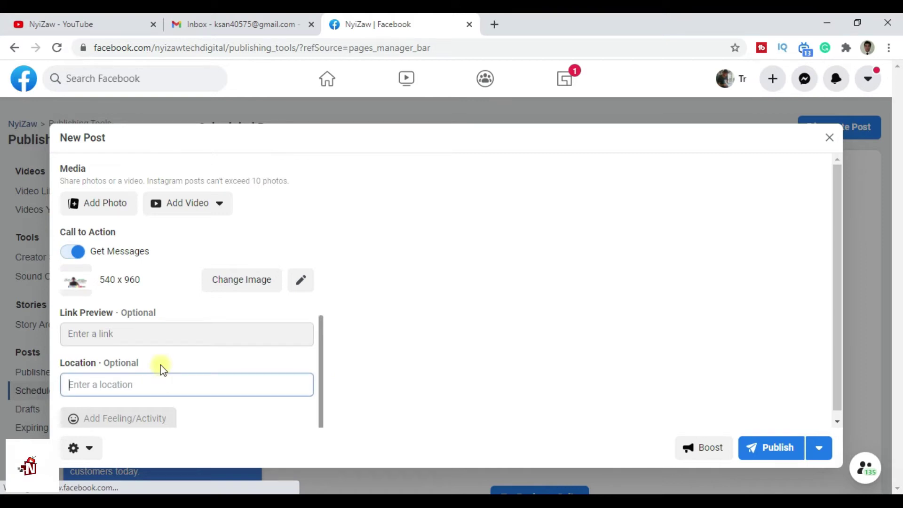
type("Fac")
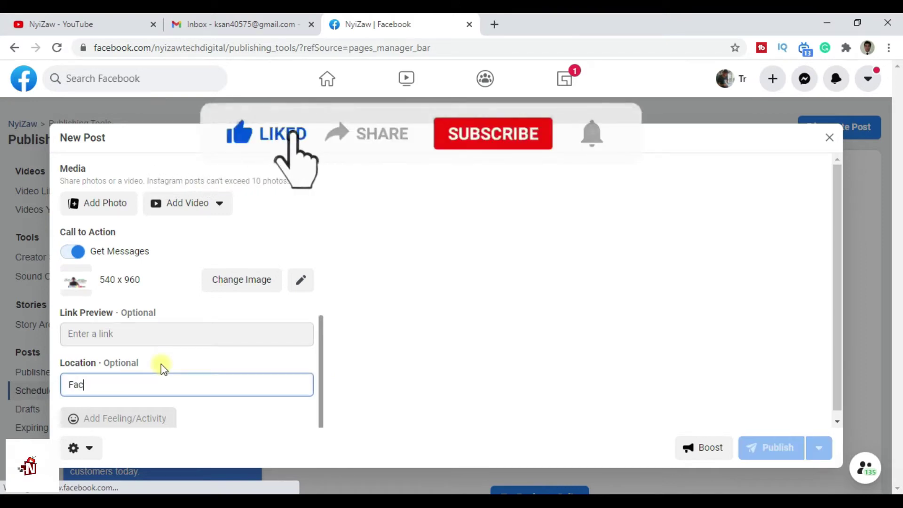
type("ebook")
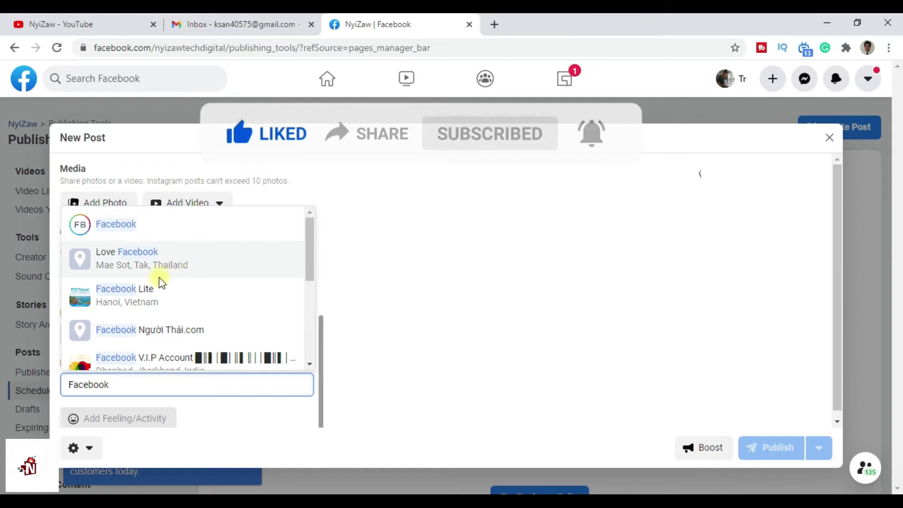
left_click_drag(309, 237, 314, 340)
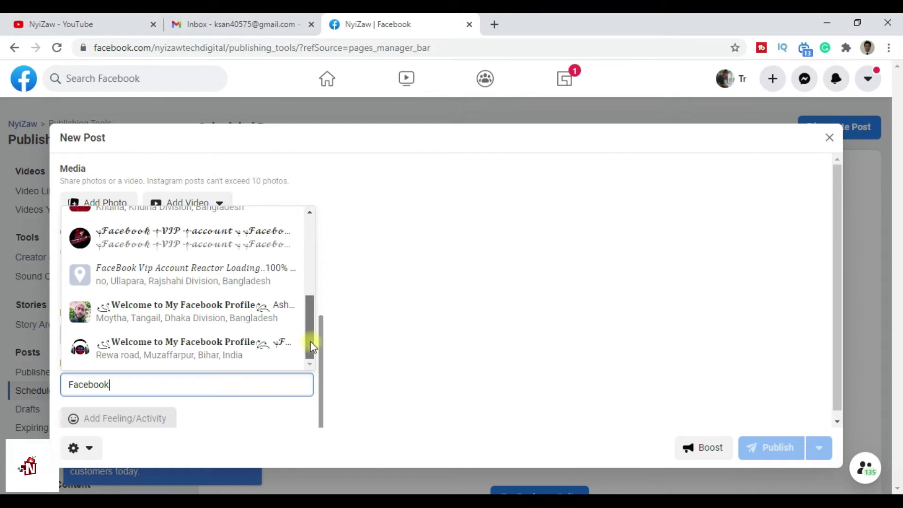
left_click_drag(309, 340, 295, 234)
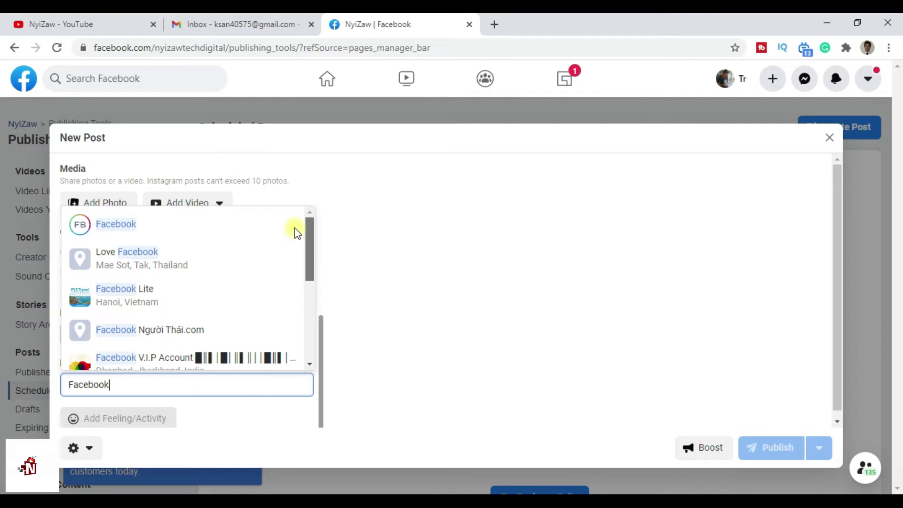
left_click(131, 258)
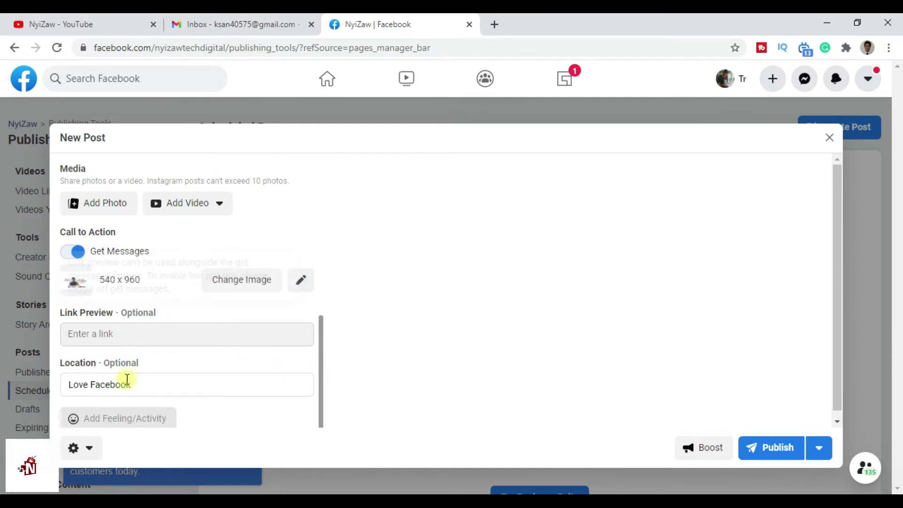
mouse_move(120, 332)
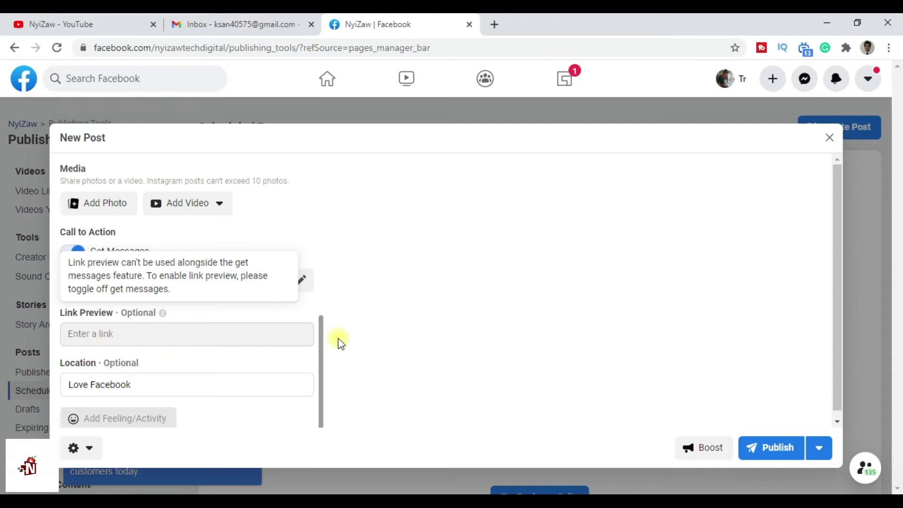
Step: Attach the photo "Final FB Cover" from the tech&digitalmarketing folder to the post
left_click_drag(319, 327, 316, 270)
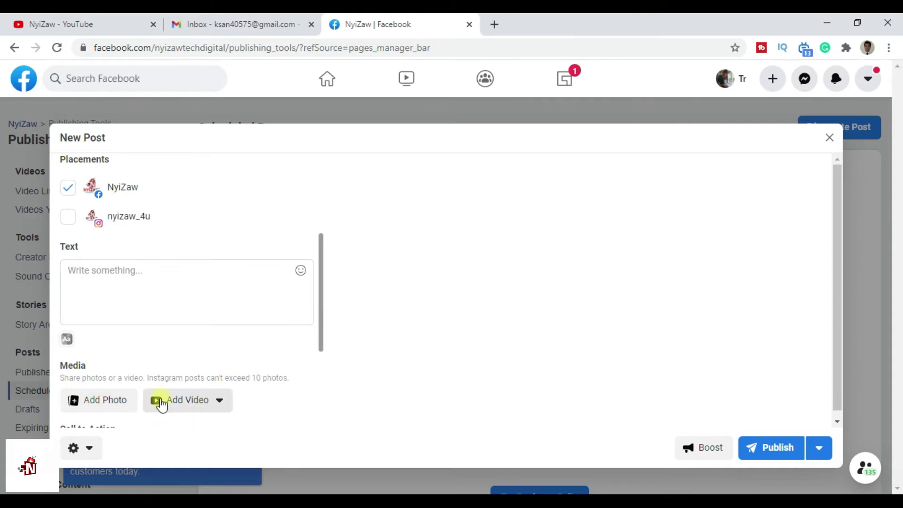
left_click(202, 404)
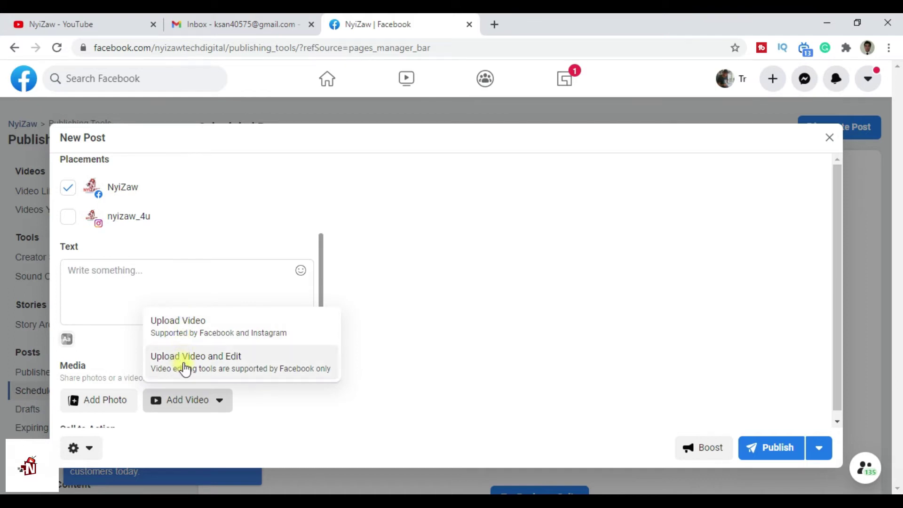
left_click(103, 399)
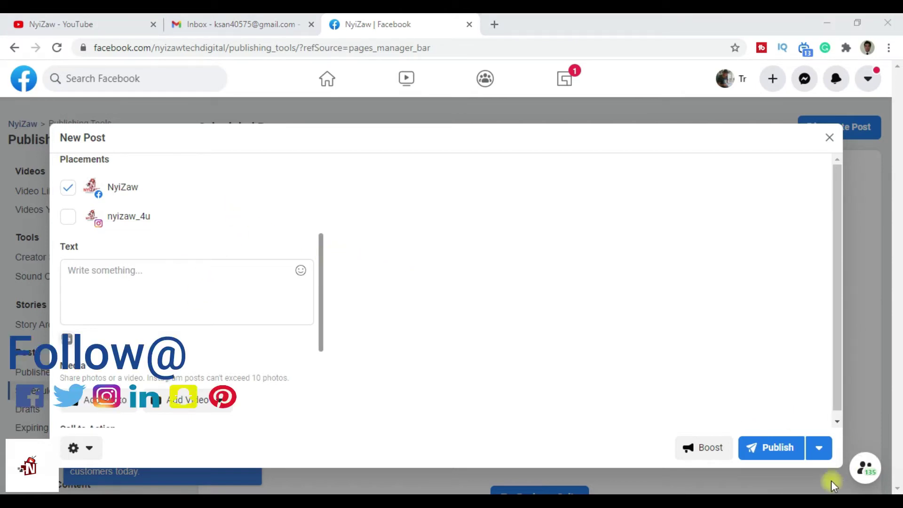
left_click(216, 236)
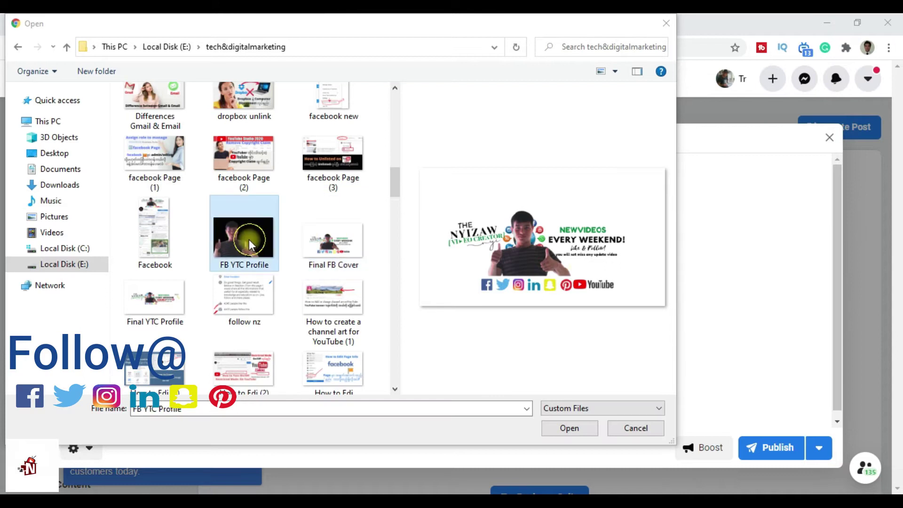
left_click(327, 233)
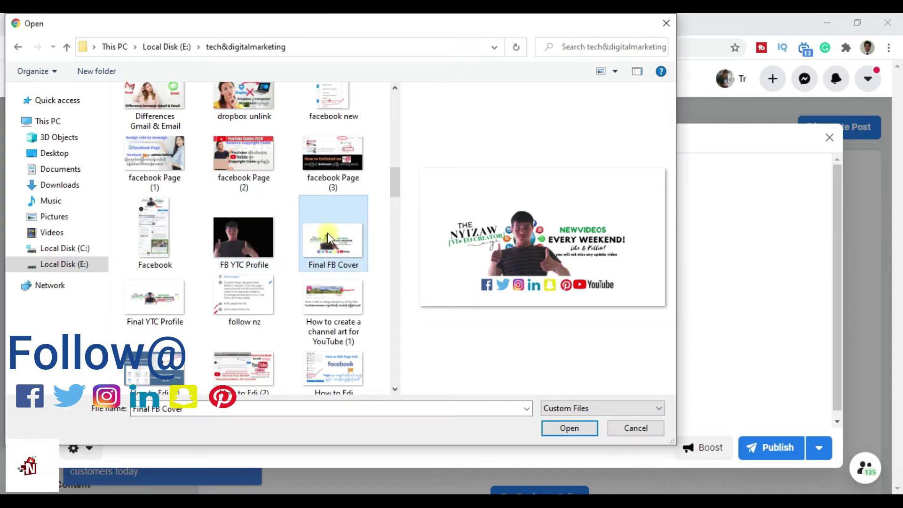
left_click(577, 427)
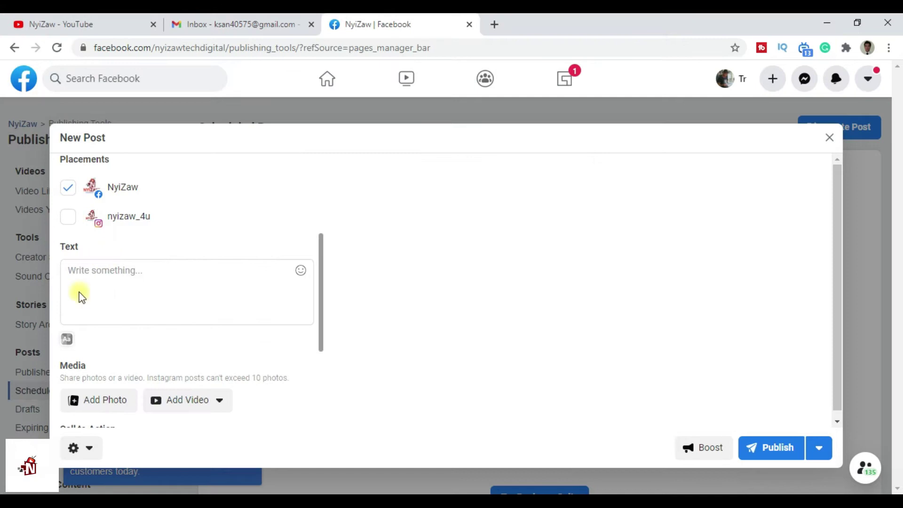
Step: Examine the note on photo and Instagram limits and whether Get Messages is available with the photo attached
scroll(324, 344, "down", 4)
left_click_drag(321, 339, 322, 341)
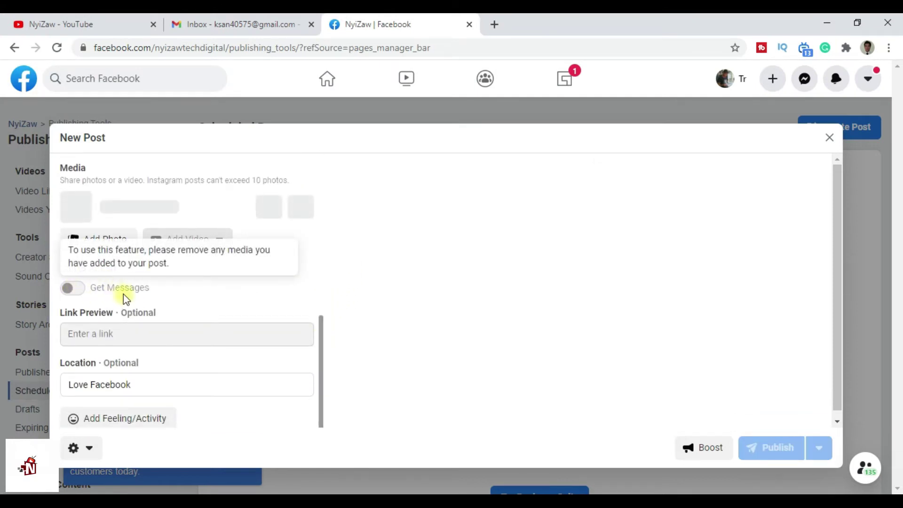
left_click_drag(322, 354, 160, 312)
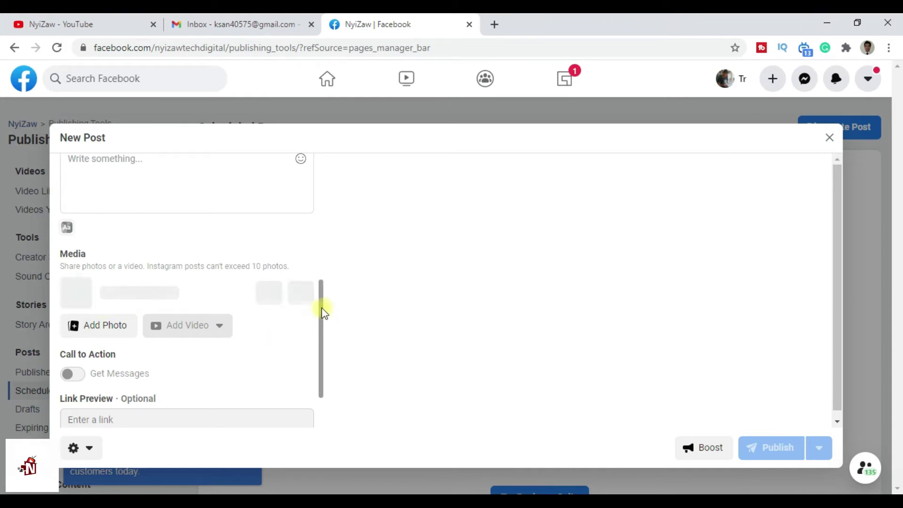
left_click_drag(133, 261, 290, 266)
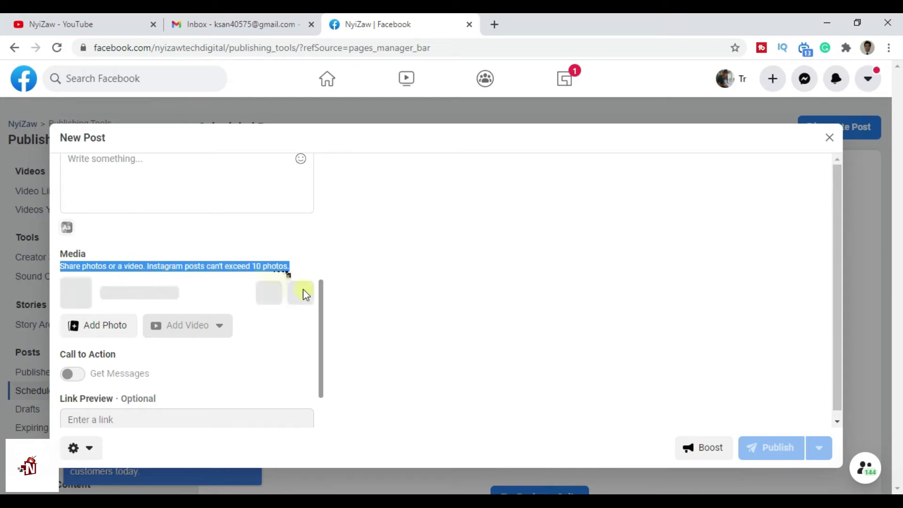
left_click_drag(319, 294, 320, 281)
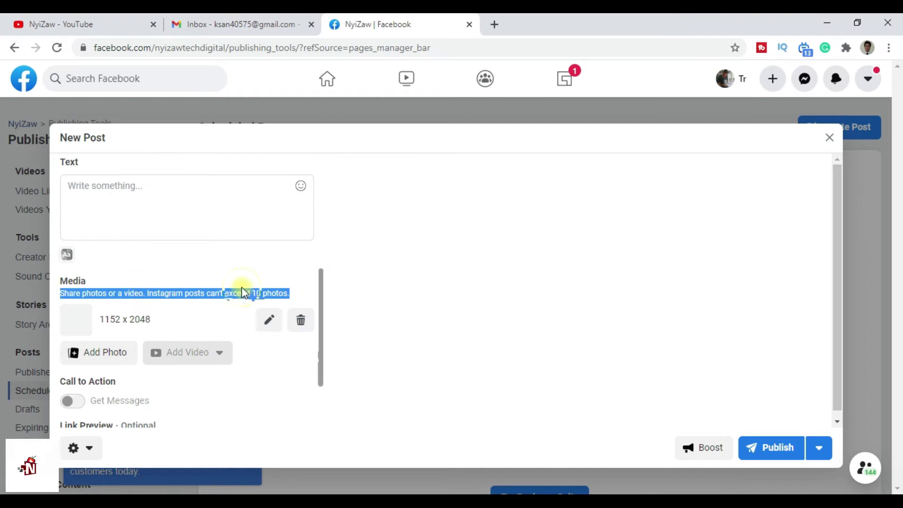
left_click_drag(148, 294, 185, 292)
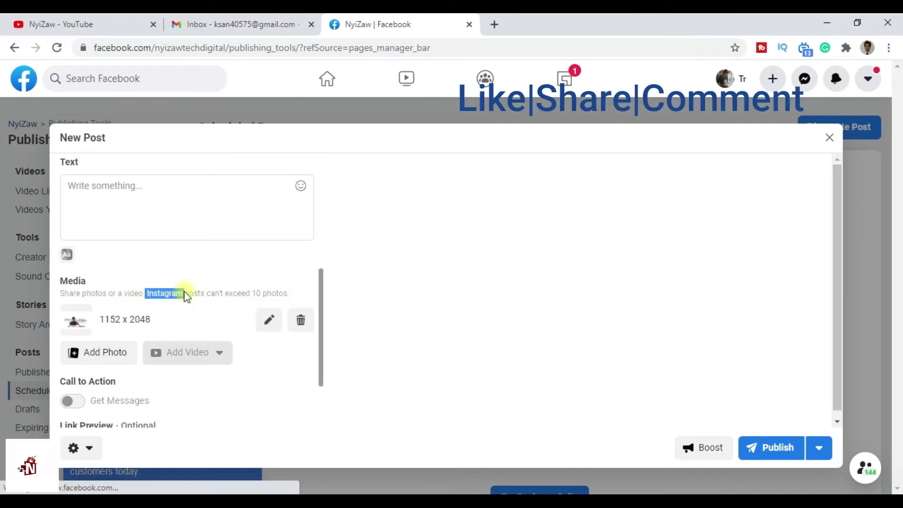
left_click(300, 297)
left_click_drag(319, 288, 330, 338)
left_click(325, 293)
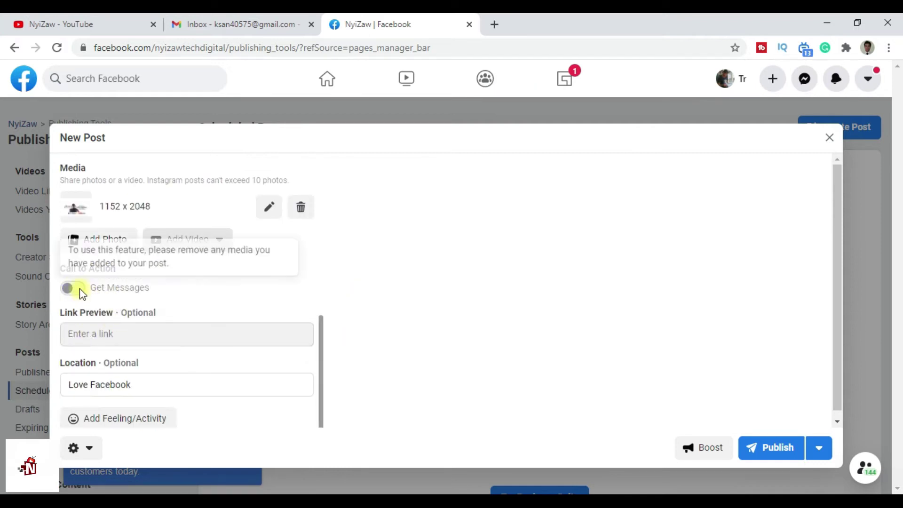
left_click_drag(327, 338, 333, 299)
left_click(66, 256)
scroll(282, 310, "down", 2)
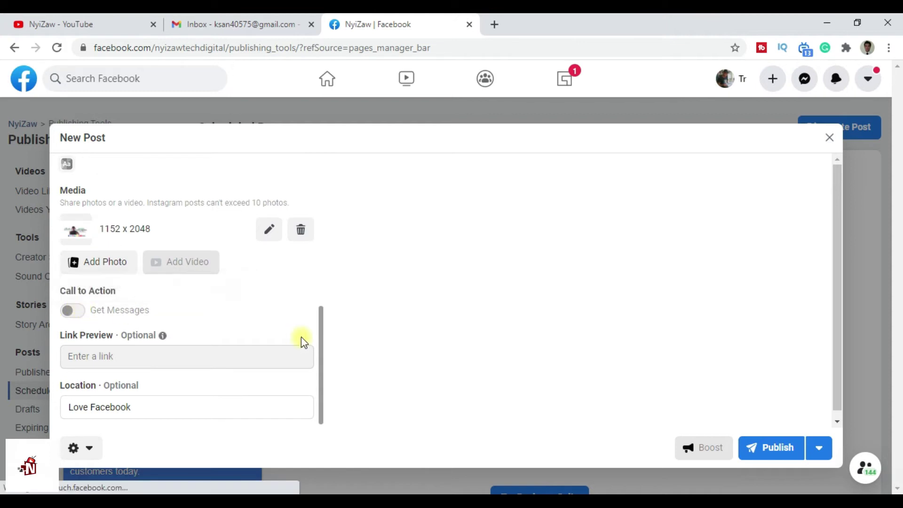
Step: Select the Instagram account as an additional placement and clear it again
left_click_drag(319, 323, 319, 221)
left_click(68, 332)
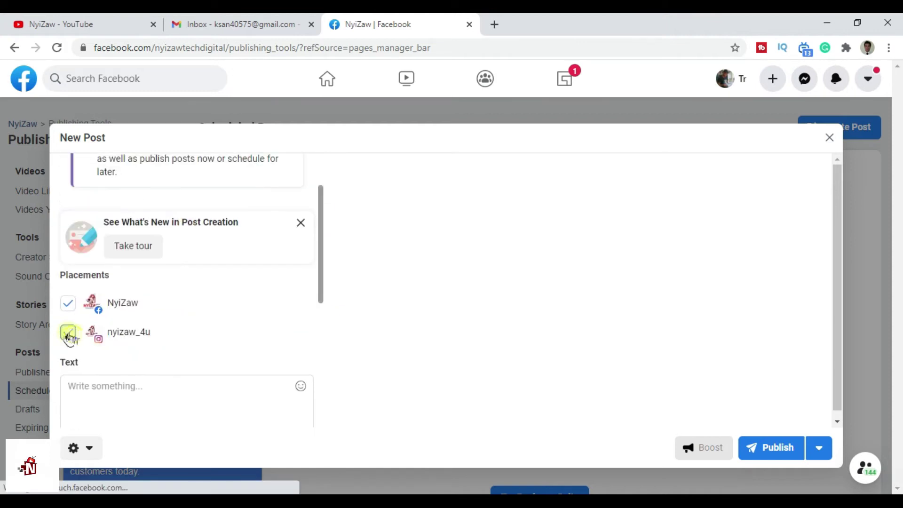
left_click(68, 334)
Step: Remove the attached photo from the post and turn Get Messages back on
left_click_drag(322, 211, 324, 312)
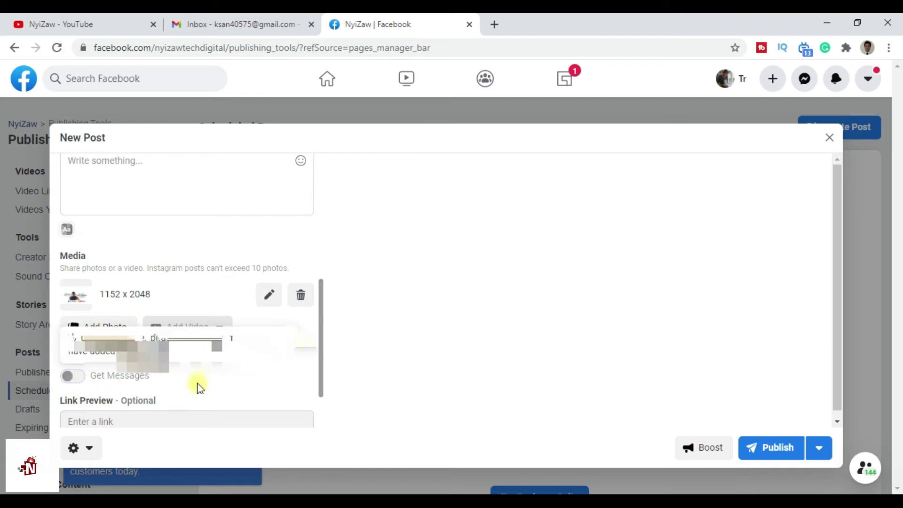
left_click_drag(323, 325, 324, 352)
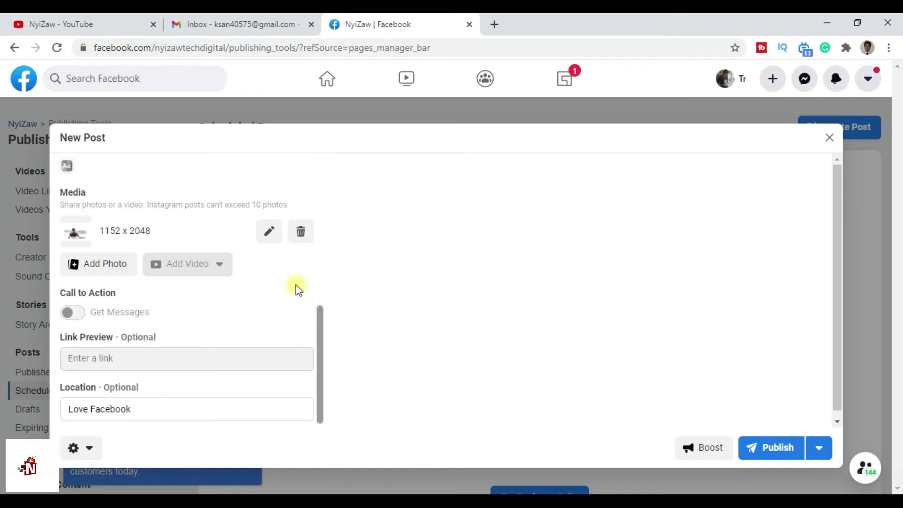
left_click(311, 235)
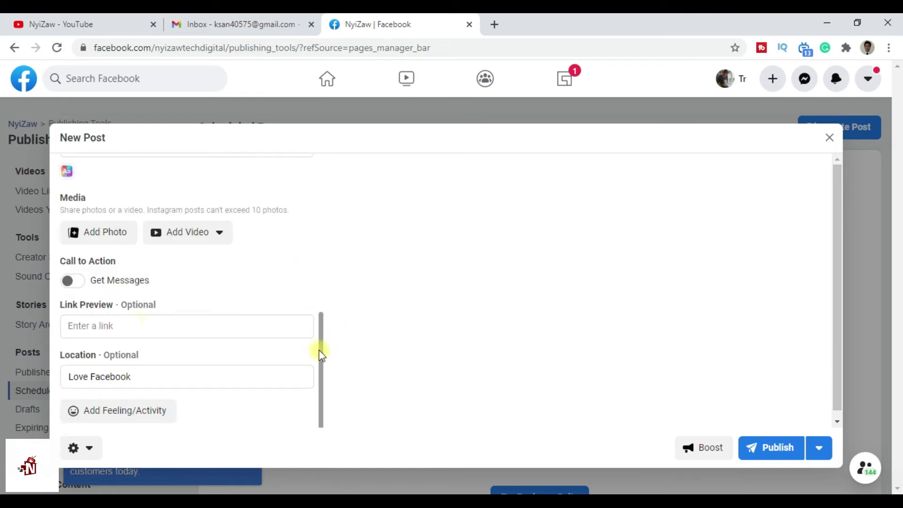
left_click(81, 282)
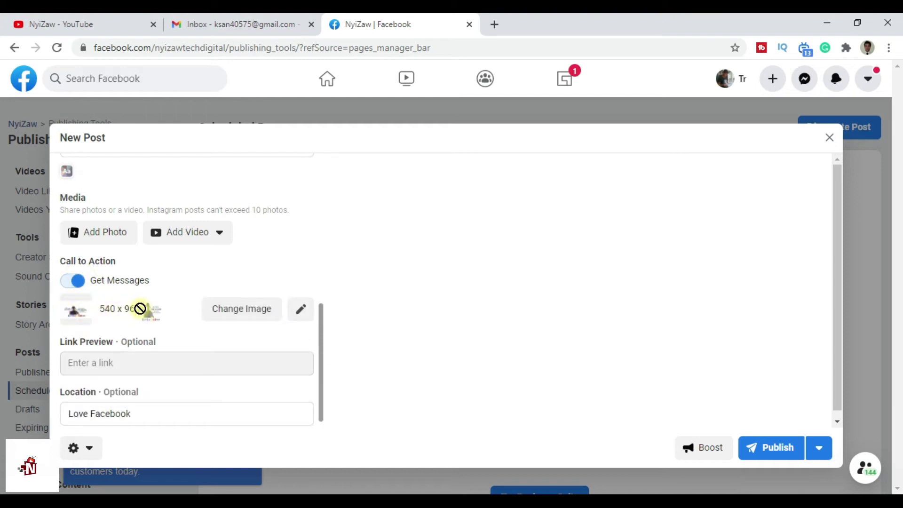
Step: Write "Basic Training about Tech and Digital Marketing" as the text of the new post
left_click_drag(105, 311, 180, 315)
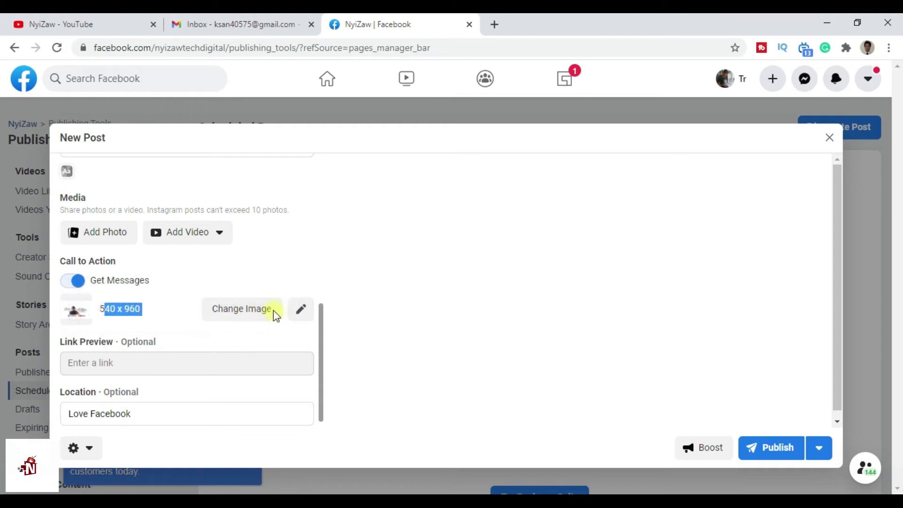
scroll(325, 282, "up", 5)
left_click(155, 347)
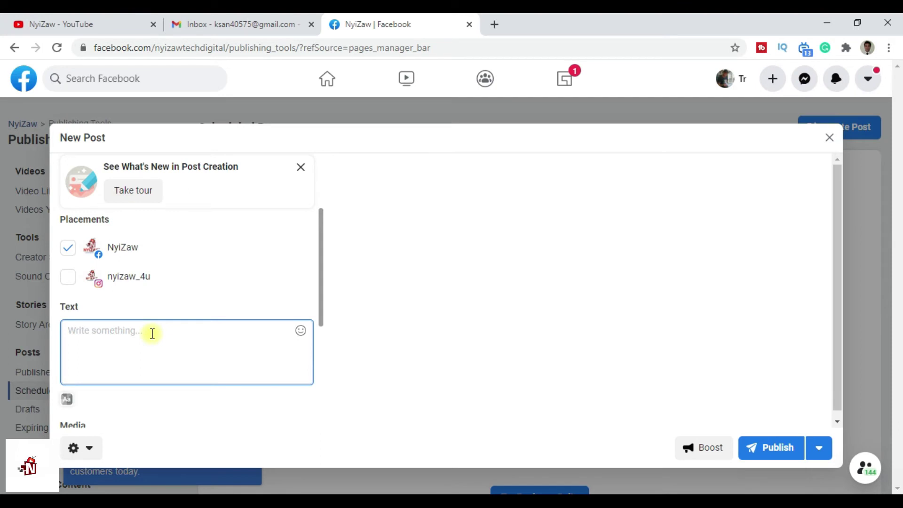
type("t")
key("BackSpace")
type("t")
key("BackSpace")
type("t")
key("BackSpace")
type("Basic Training about")
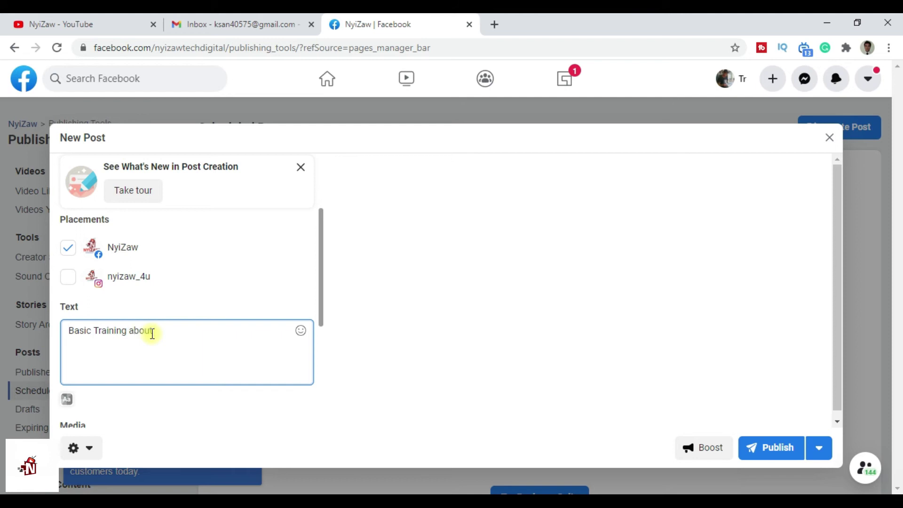
type("Tech and Digital M")
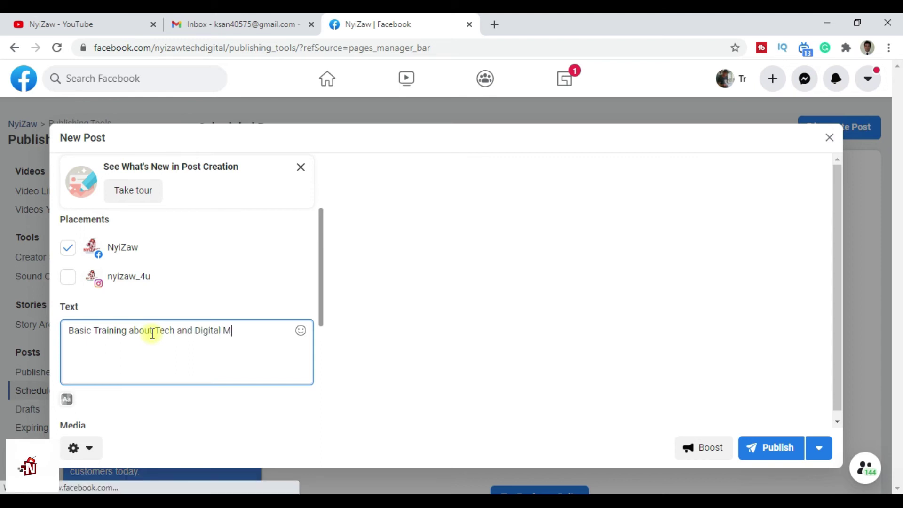
type("arketing")
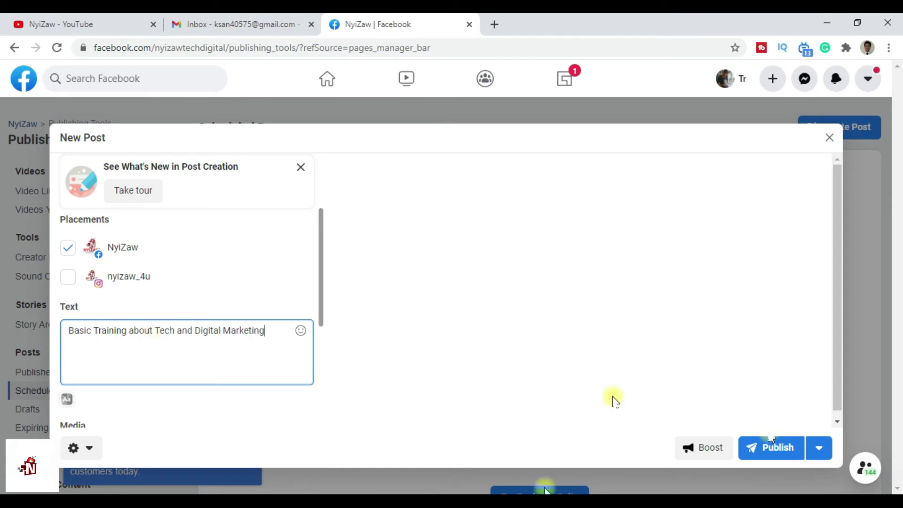
Step: Review the post's settings and choose to schedule it, setting the publishing date to December 7, 2020
scroll(323, 226, "up", 3)
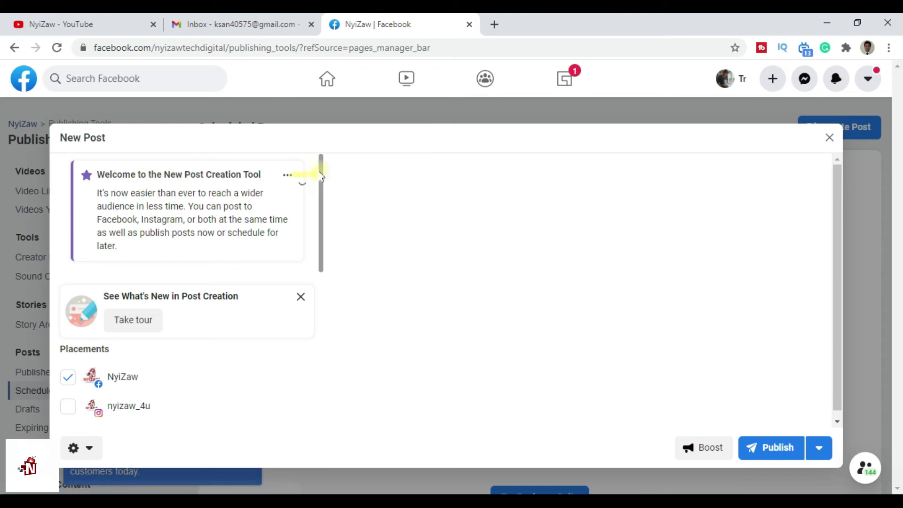
left_click_drag(321, 172, 342, 355)
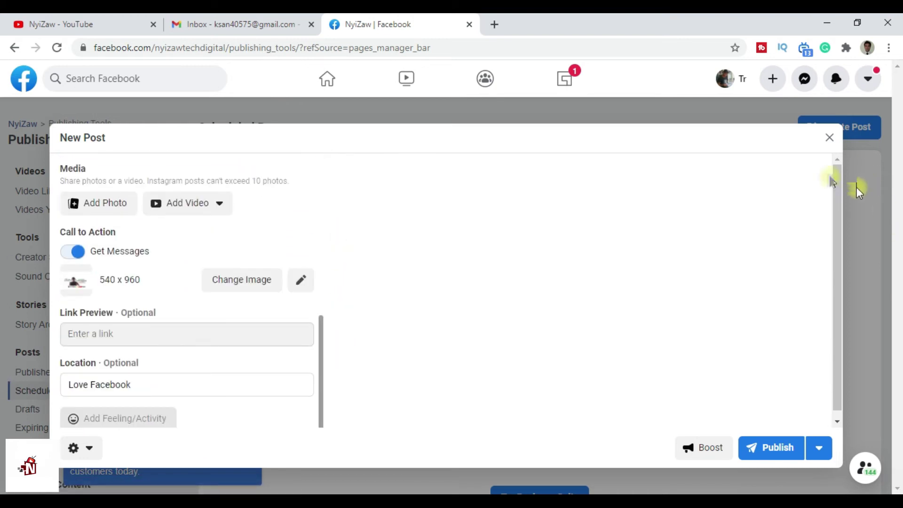
left_click_drag(839, 185, 853, 348)
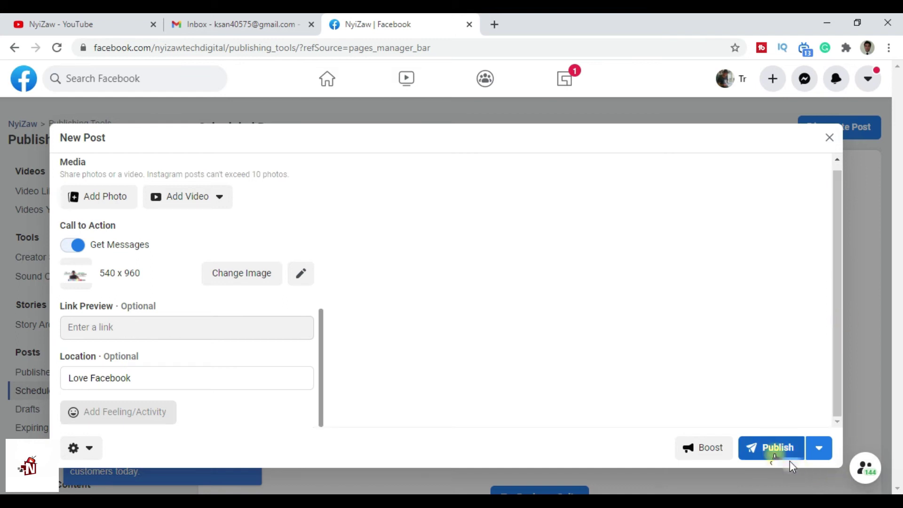
left_click(823, 448)
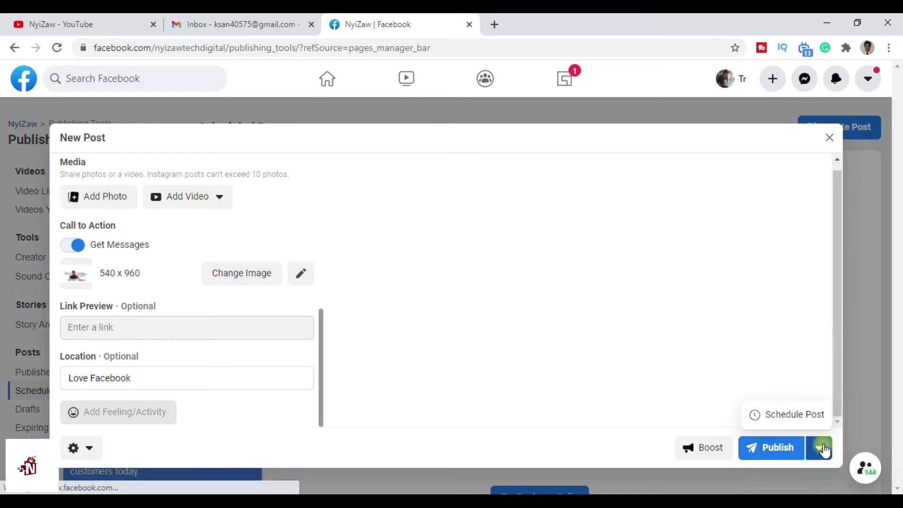
left_click(794, 413)
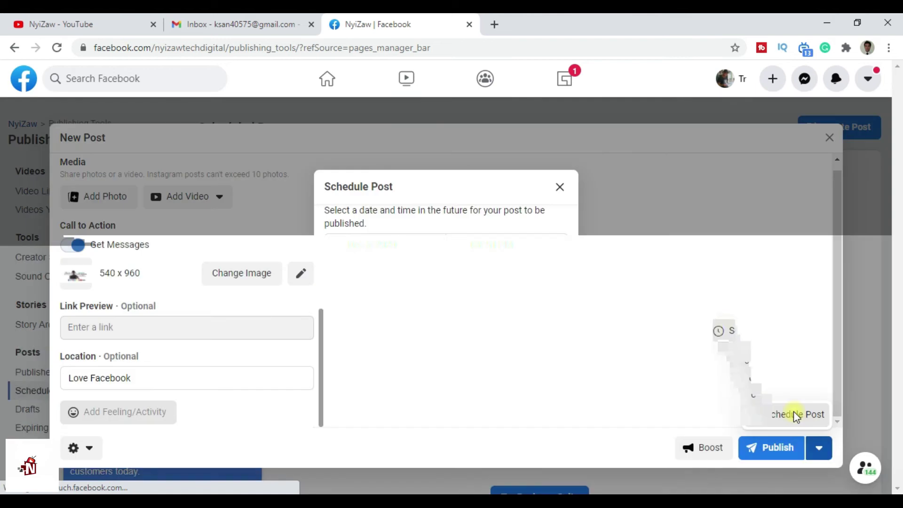
left_click(419, 244)
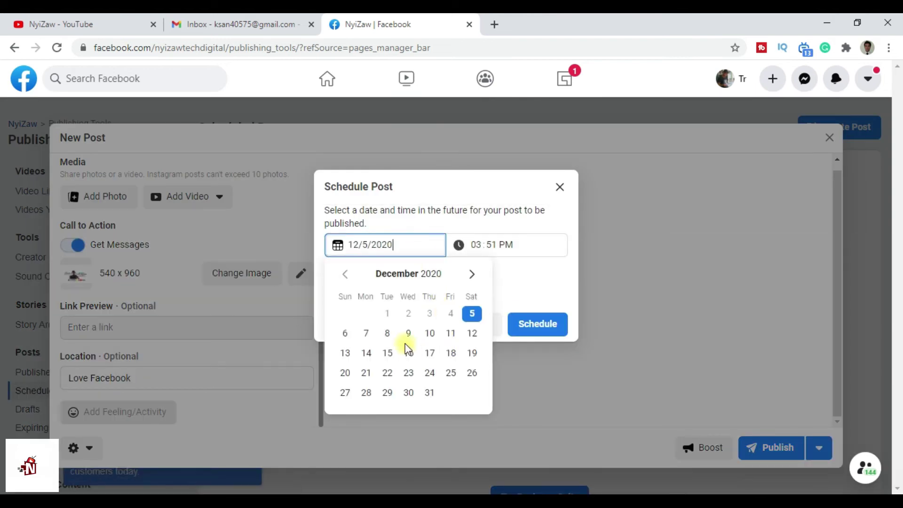
left_click(367, 335)
Step: Set the publishing time to 09:51 PM and schedule the post
left_click(473, 250)
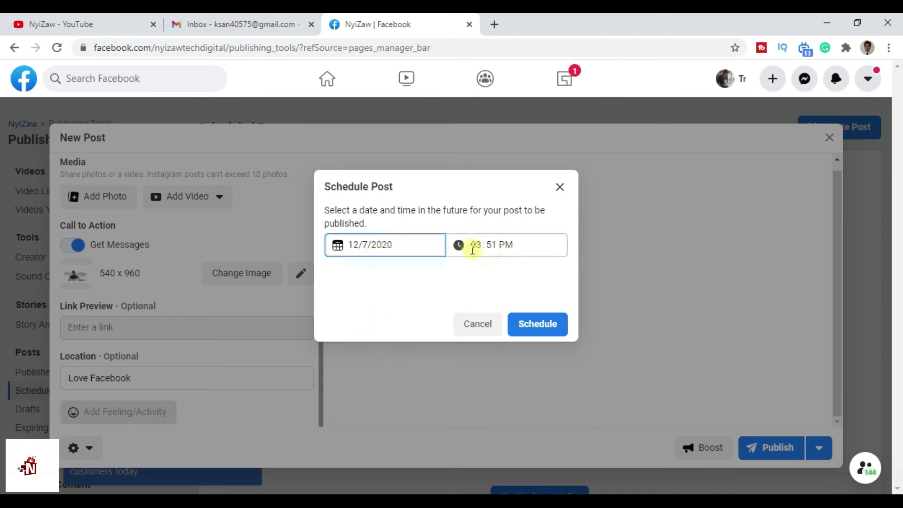
left_click(494, 245)
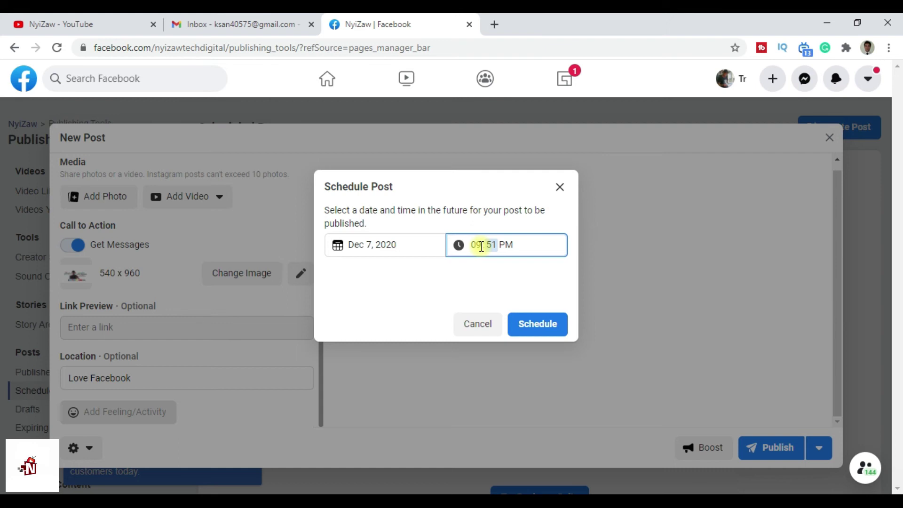
left_click(538, 329)
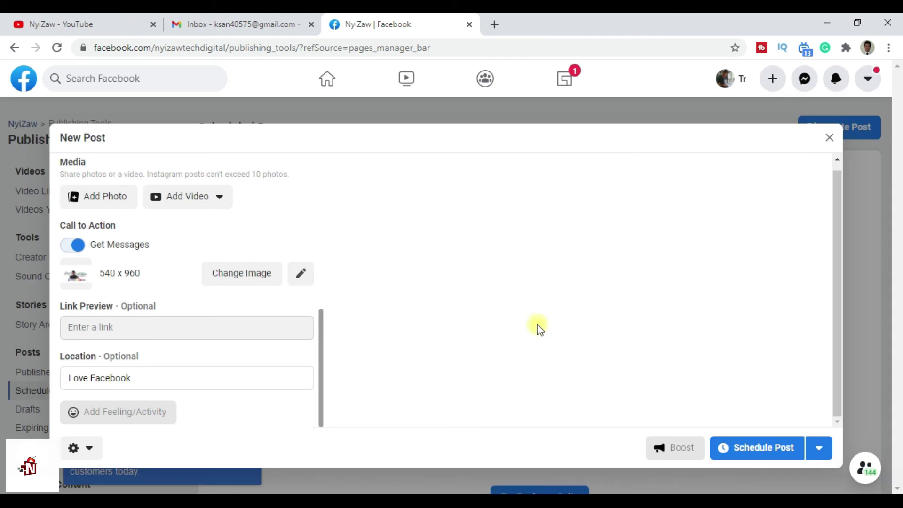
left_click(761, 449)
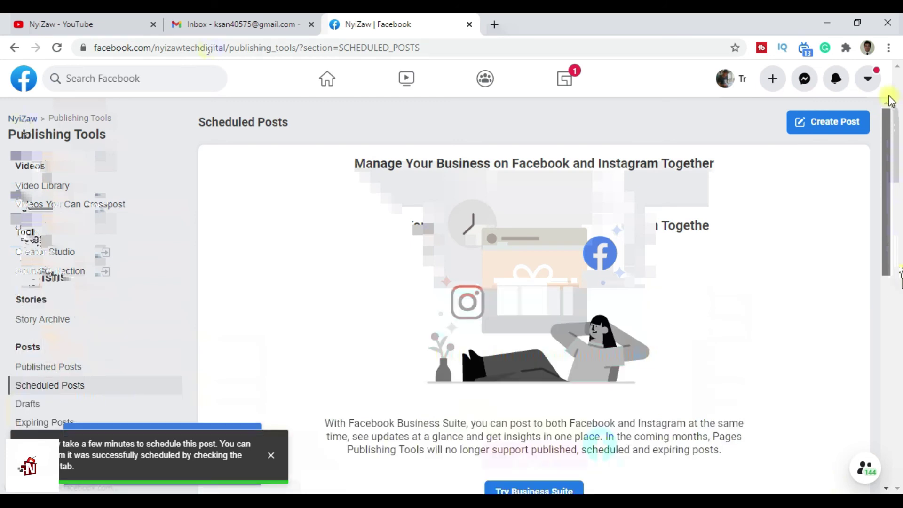
Step: Visit the page's home, and in Business Suite's published posts check the newest post's publication date and open its details
left_click(23, 118)
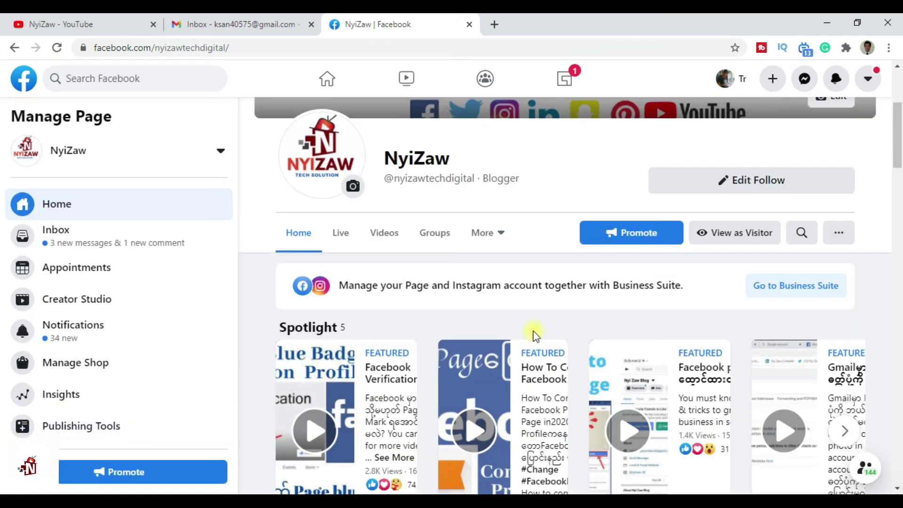
left_click_drag(899, 154, 892, 263)
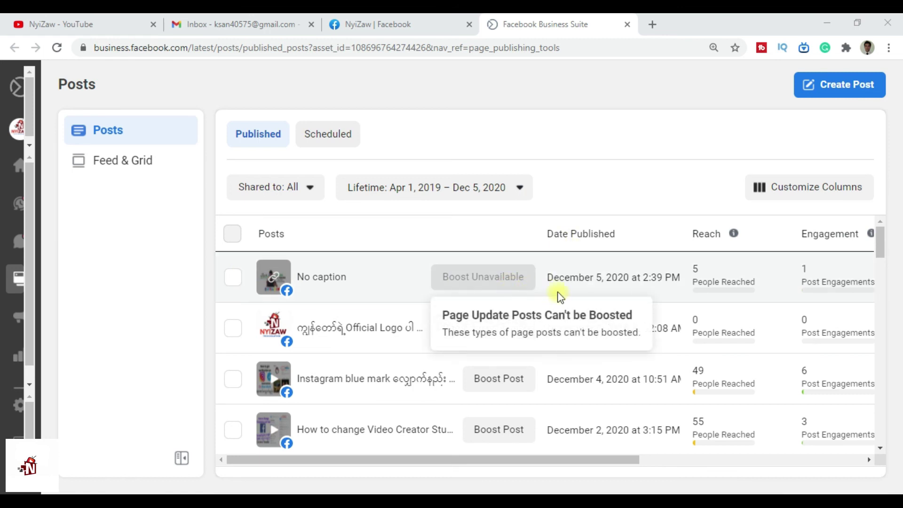
left_click_drag(544, 279, 676, 278)
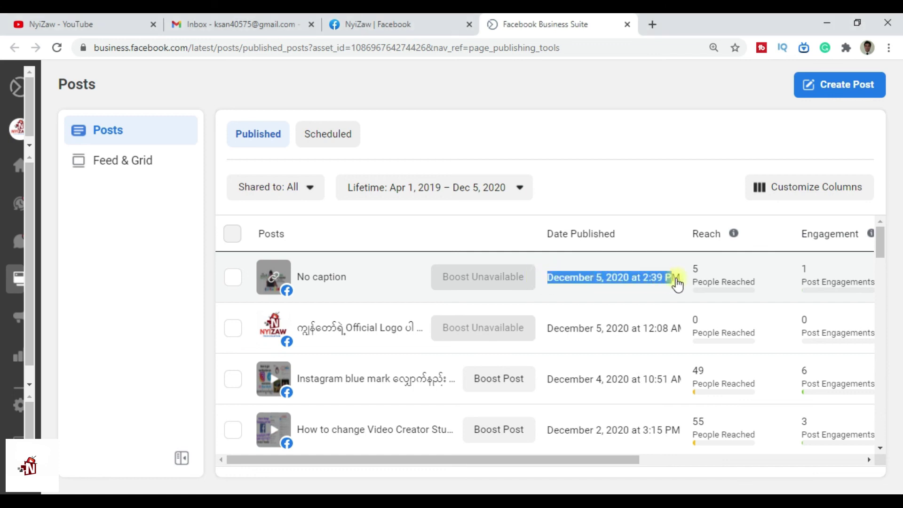
left_click(714, 275)
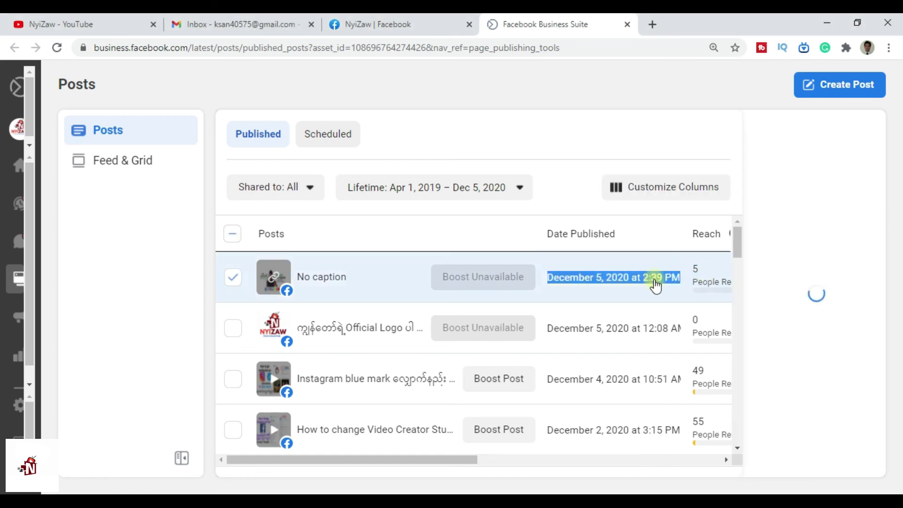